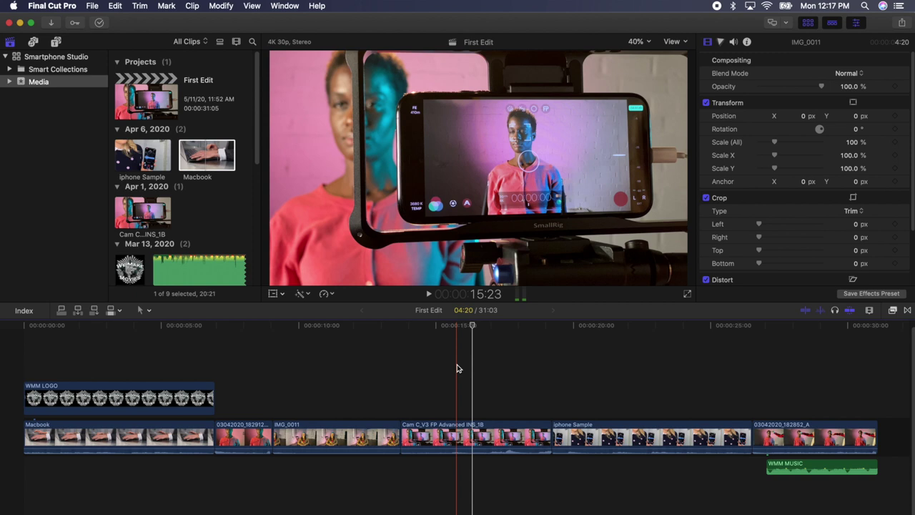
Try moving IMG_0011 earlier toward the Macbook clip, then return it to its original spot.
left_click(456, 369)
left_click_drag(318, 437, 240, 448)
left_click_drag(175, 449, 324, 439)
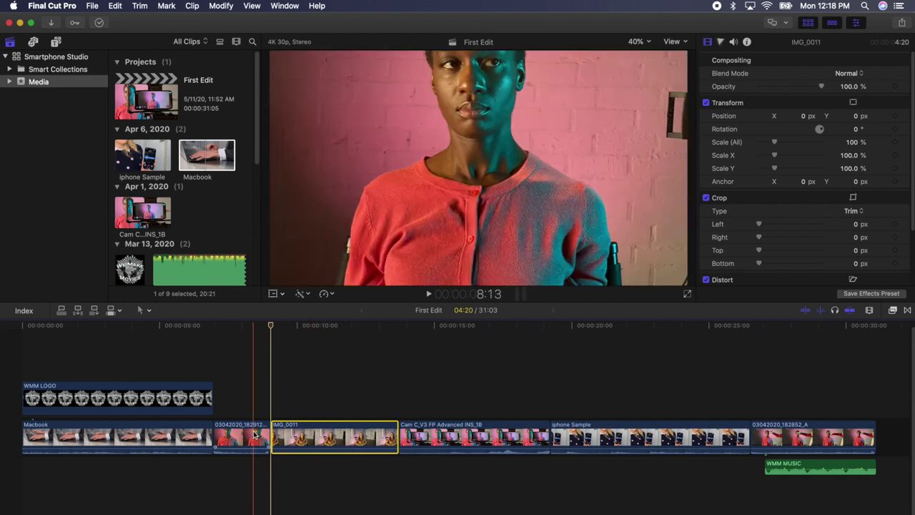
Connect the 03042020_182912 close-up above the storyline and move IMG_0011 after Cam C_V3 FP Advanced INS_1B.
left_click_drag(246, 435, 346, 385)
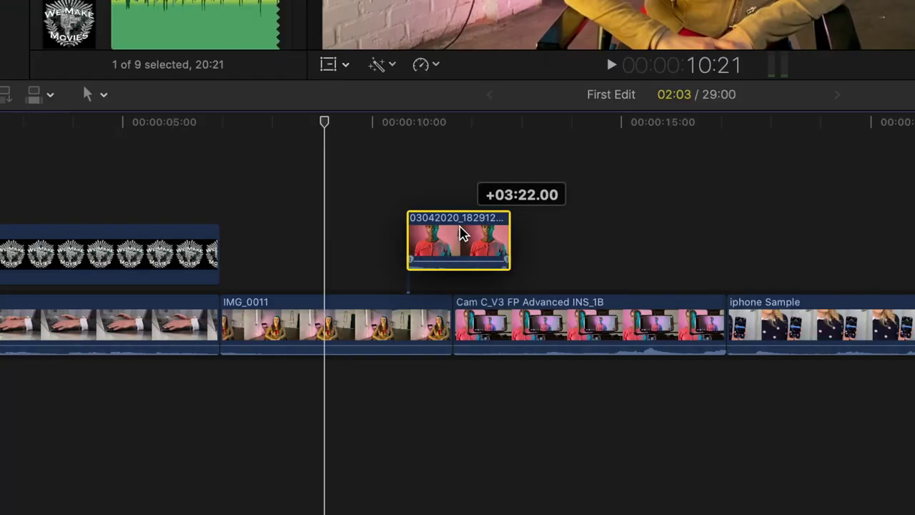
left_click_drag(461, 233, 453, 234)
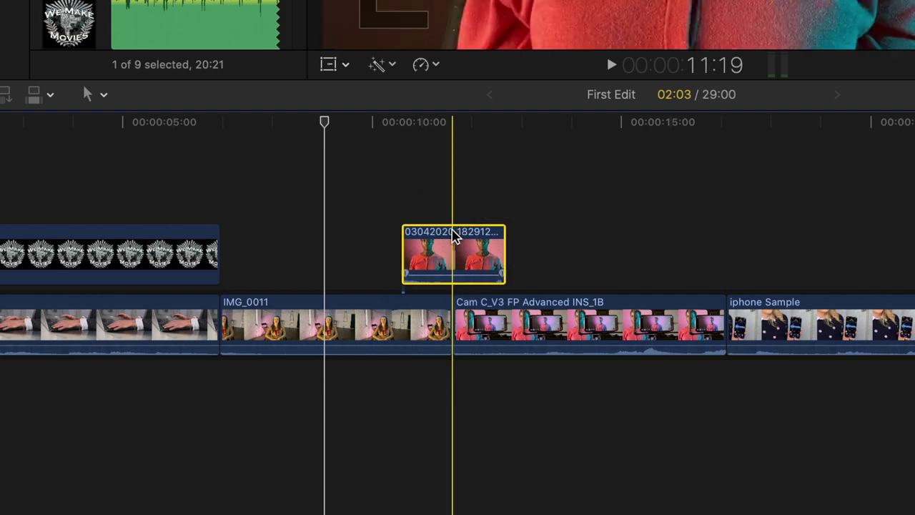
left_click(329, 321)
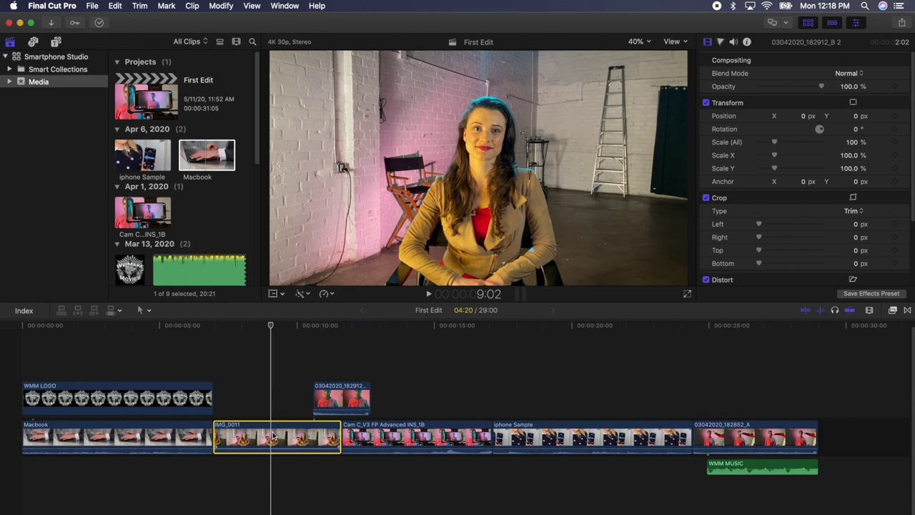
left_click_drag(272, 435, 474, 425)
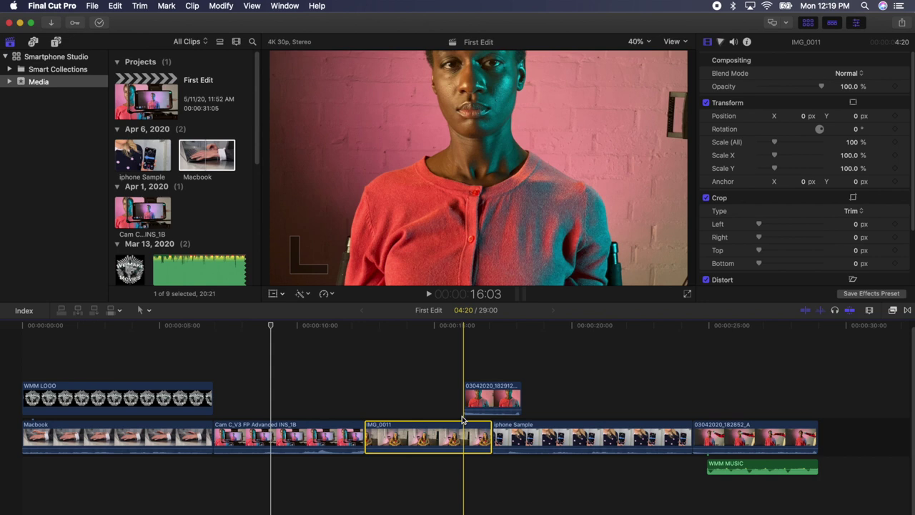
Zoom in, re-anchor the connected close-up onto the iphone Sample clip, then select iphone Sample.
key("super+equal")
key("super+equal")
key("super+equal")
key("super+equal")
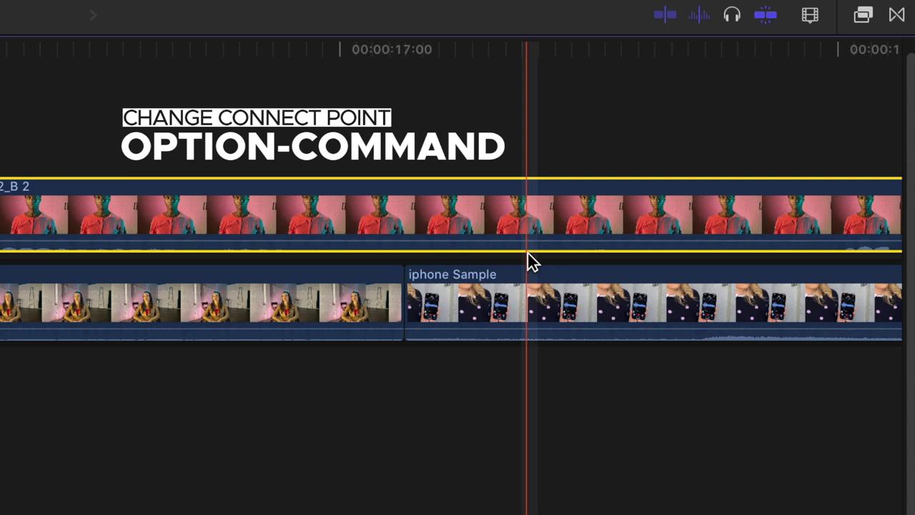
left_click(528, 253, "alt+super")
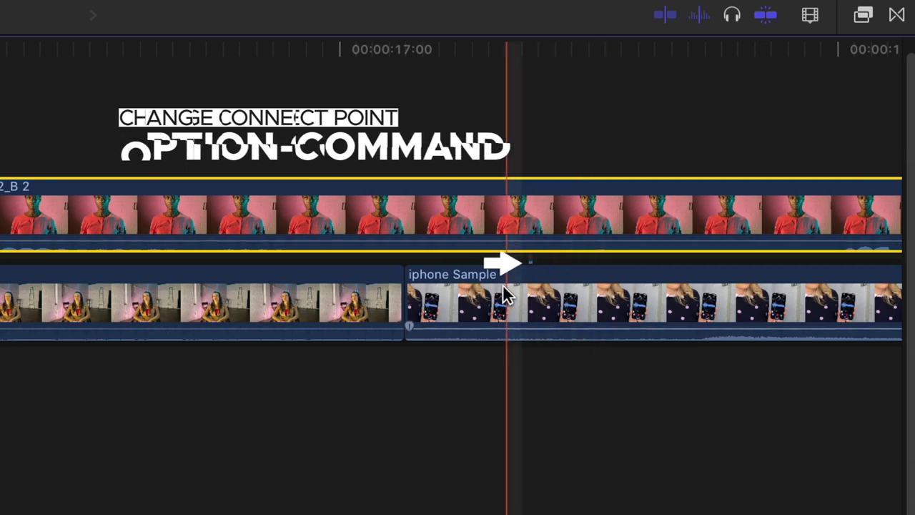
left_click(585, 277)
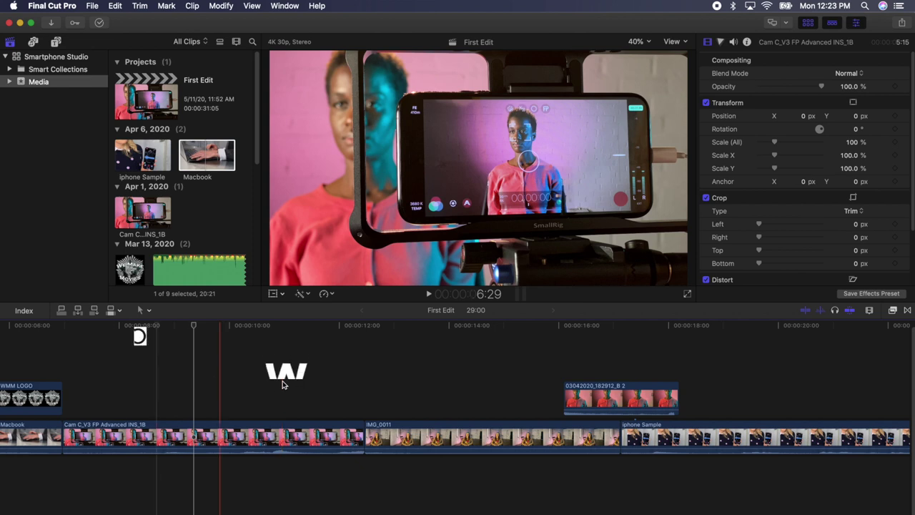
Step the playhead through previous and next edits, single frames, then timeline start and end.
key("Up")
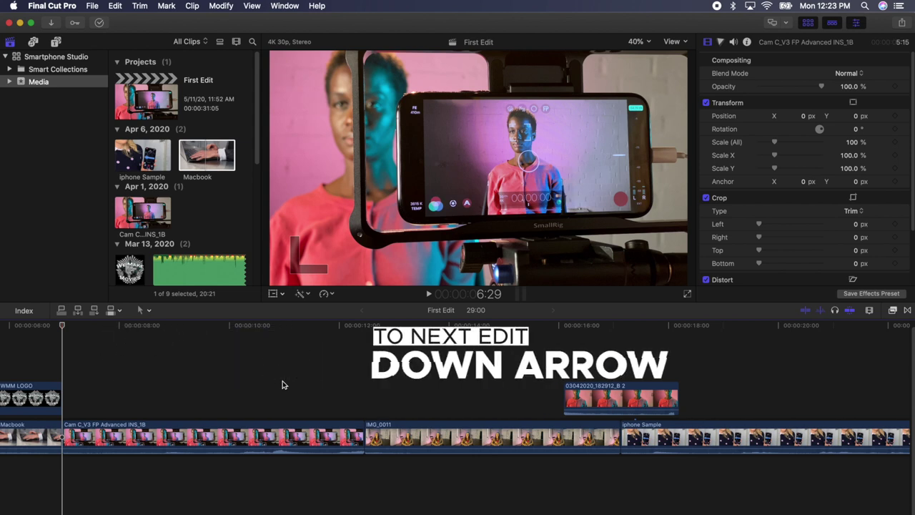
key("Down")
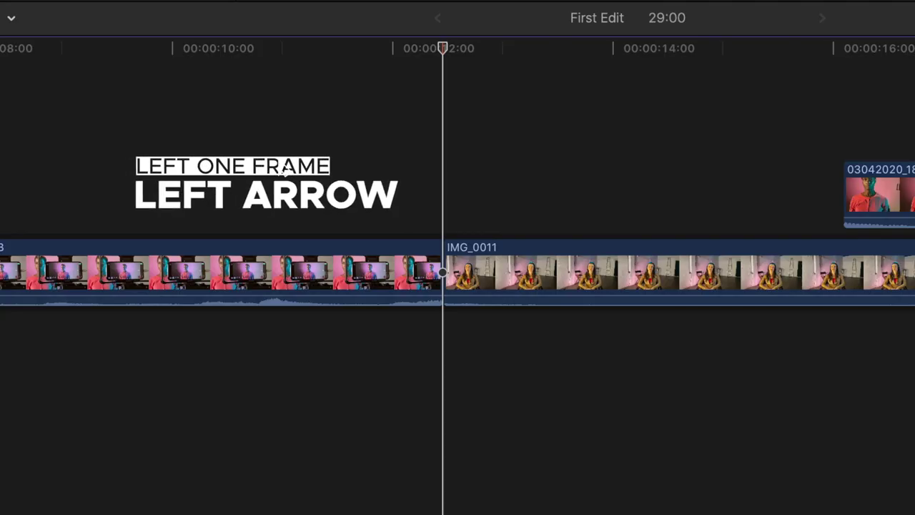
key("Left")
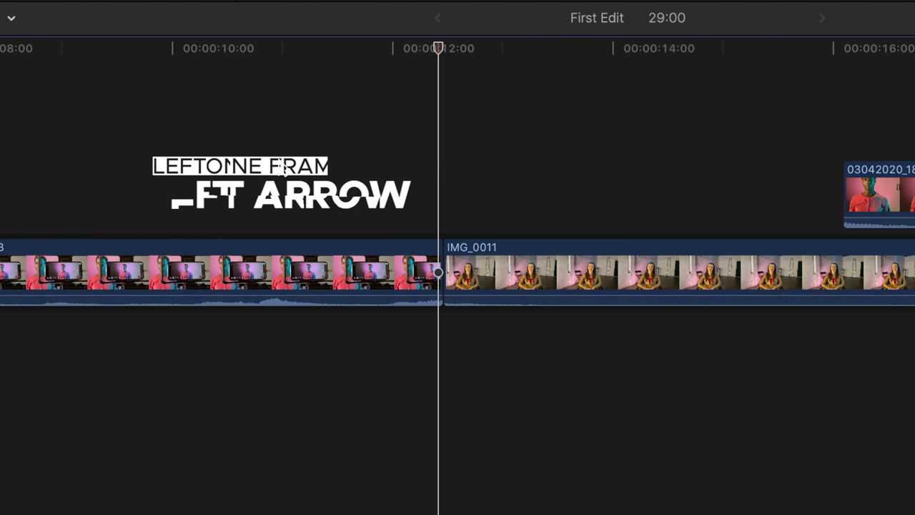
key("Right")
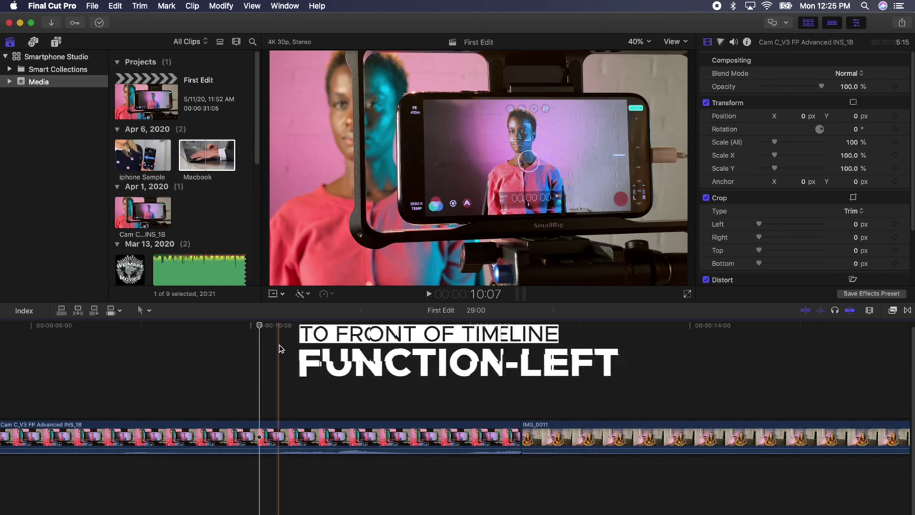
key("Home")
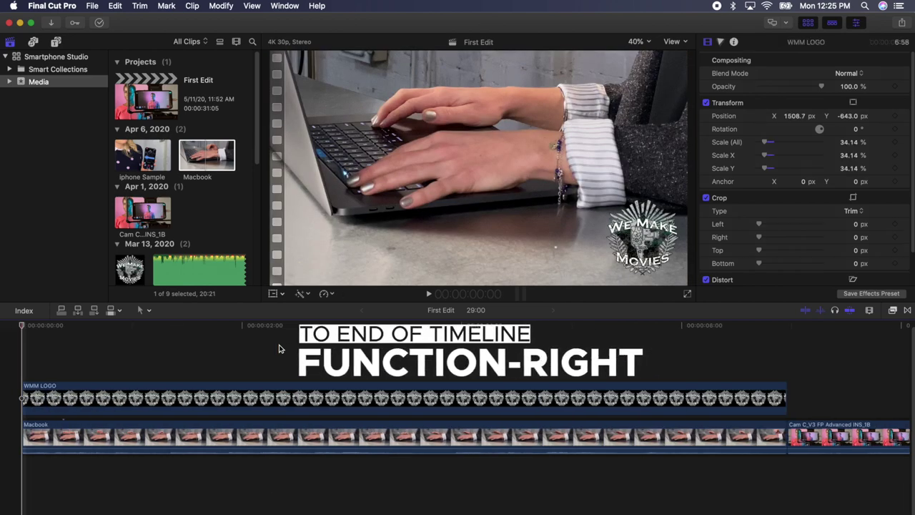
key("End")
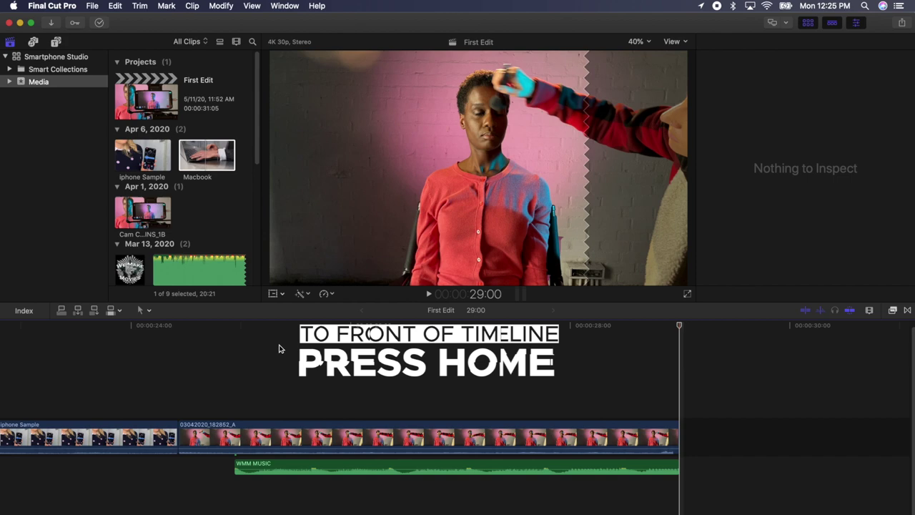
key("Home")
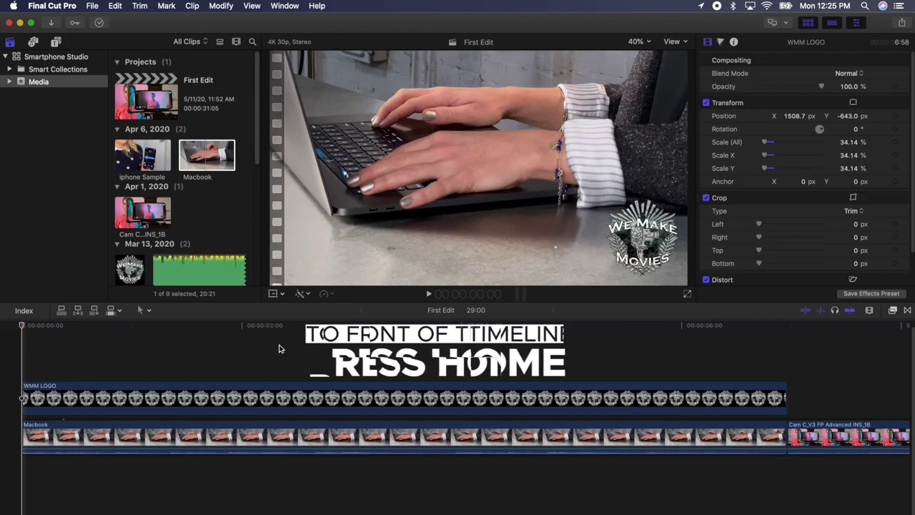
key("End")
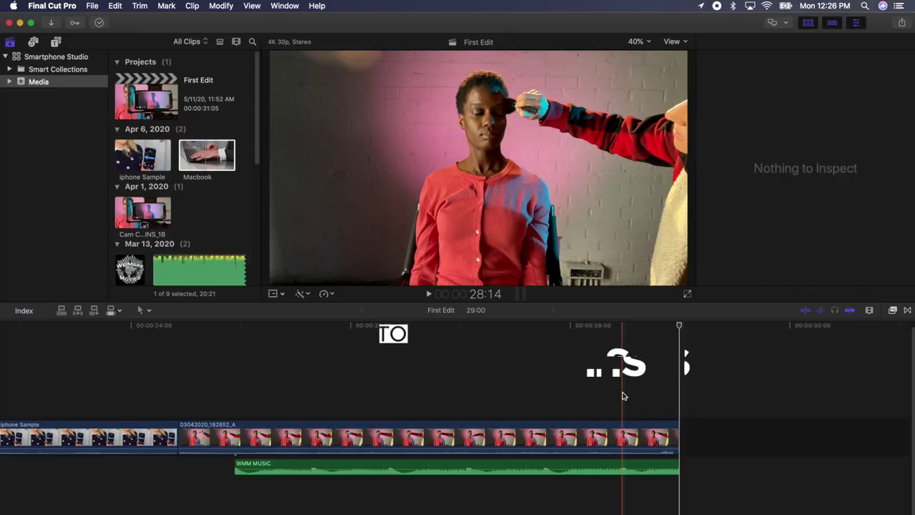
Zoom out twice, zoom in three times to frame level, then fit all clips with Shift-Z.
key("super+minus")
key("super+minus")
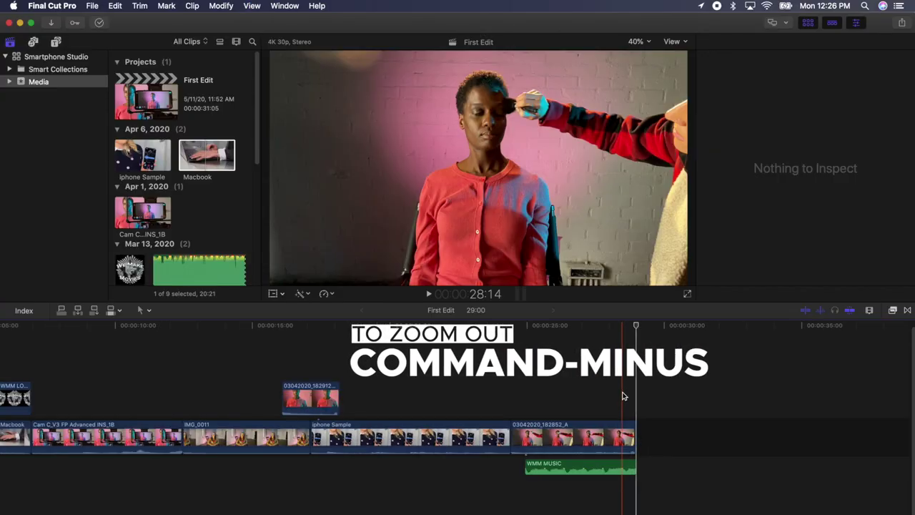
key("super+minus")
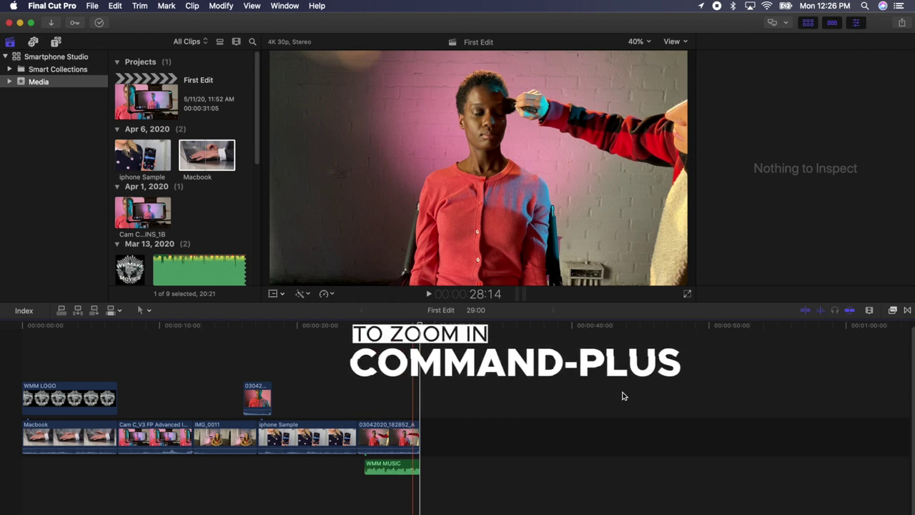
key("super+plus")
key("super+plus")
key("super+plus")
key("super+plus")
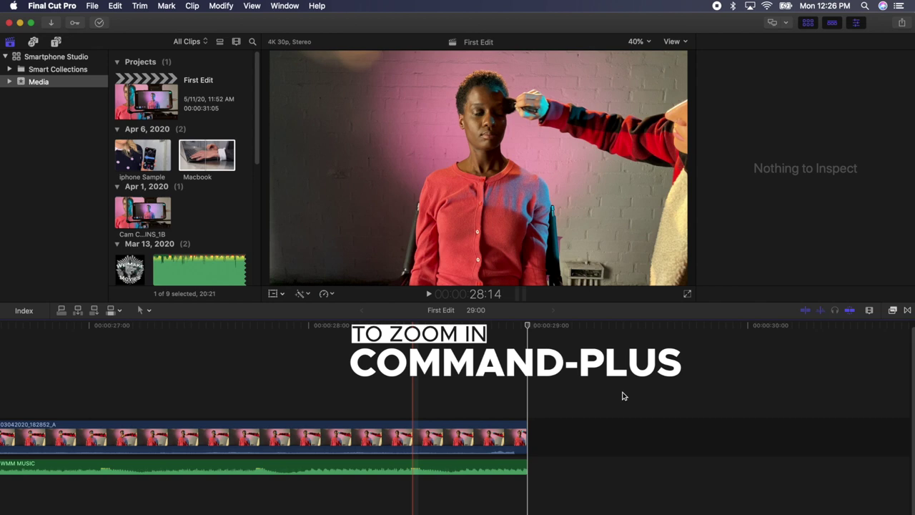
key("super+plus")
key("super+plus")
key("super+plus")
key("super+plus")
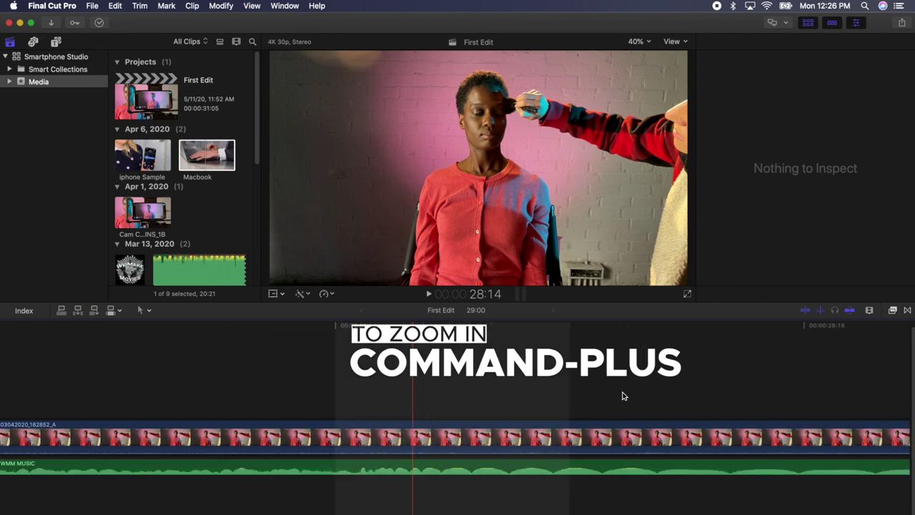
key("super+plus")
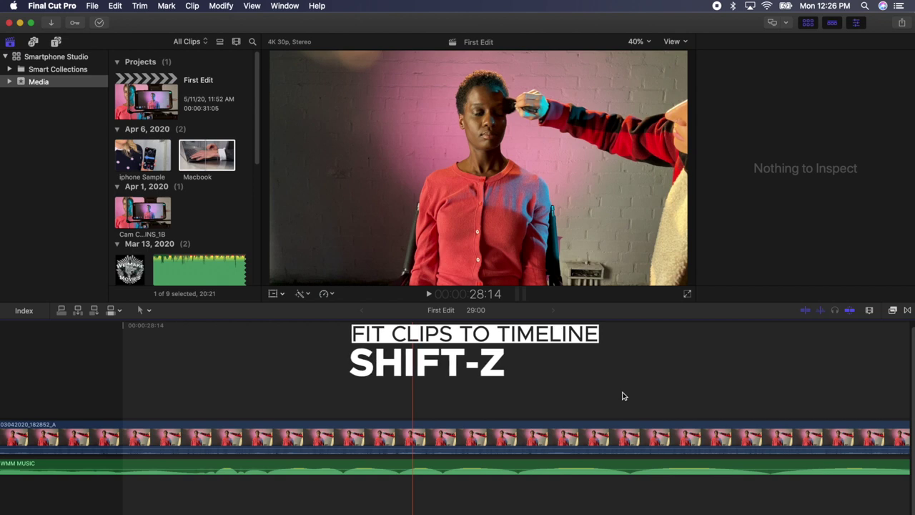
key("shift+z")
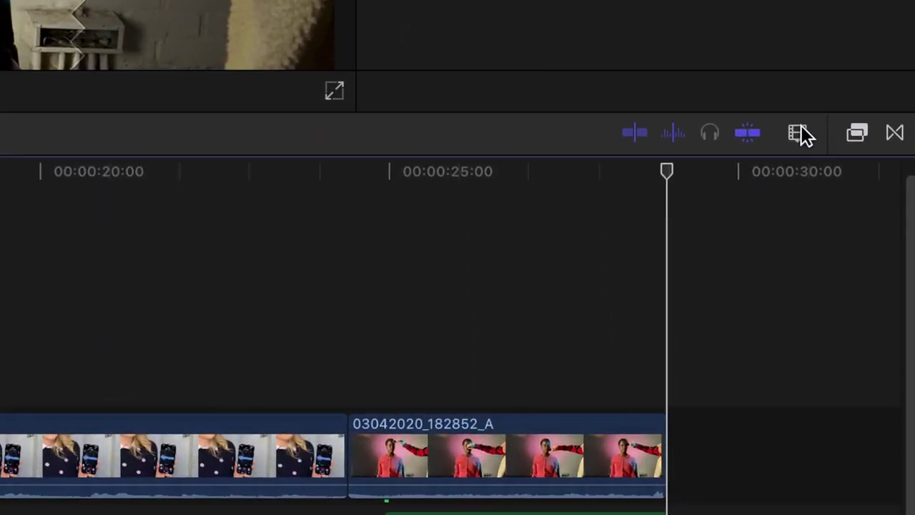
In Clip Appearance, lower the timeline zoom slightly and make the clips a bit taller.
left_click(823, 195)
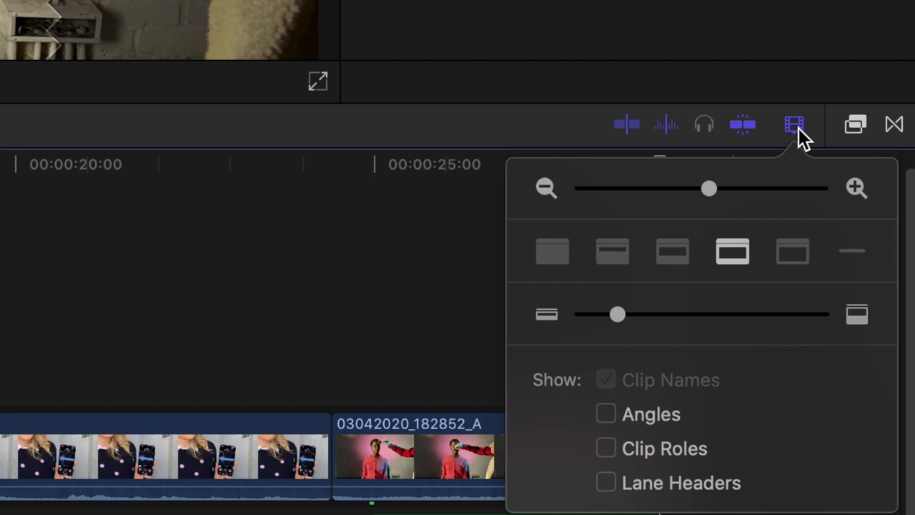
mouse_move(708, 188)
left_mouse_down()
mouse_move(675, 190)
mouse_move(692, 193)
left_mouse_up()
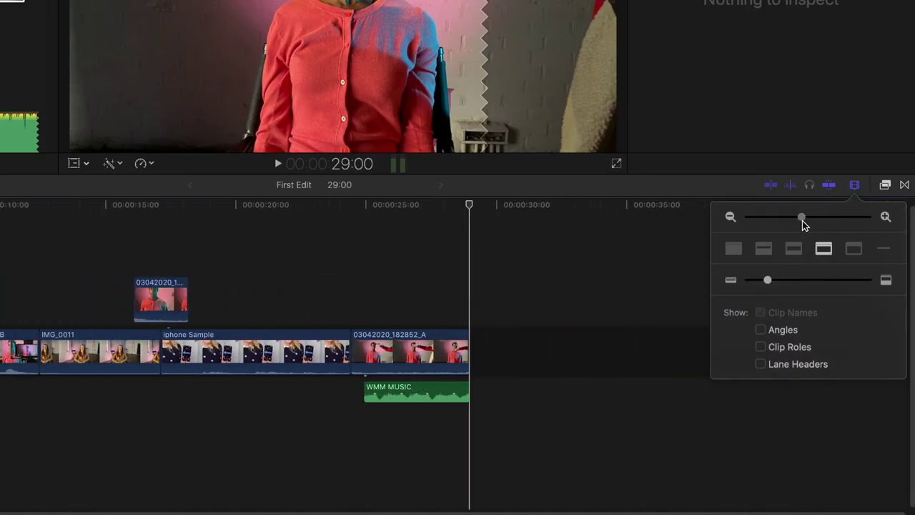
left_click_drag(804, 224, 801, 225)
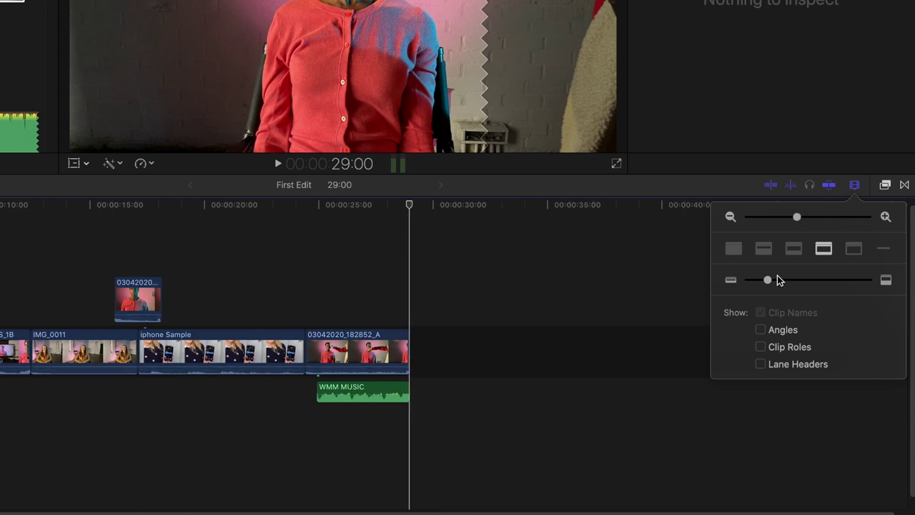
mouse_move(769, 280)
left_mouse_down()
mouse_move(756, 282)
mouse_move(783, 288)
left_mouse_up()
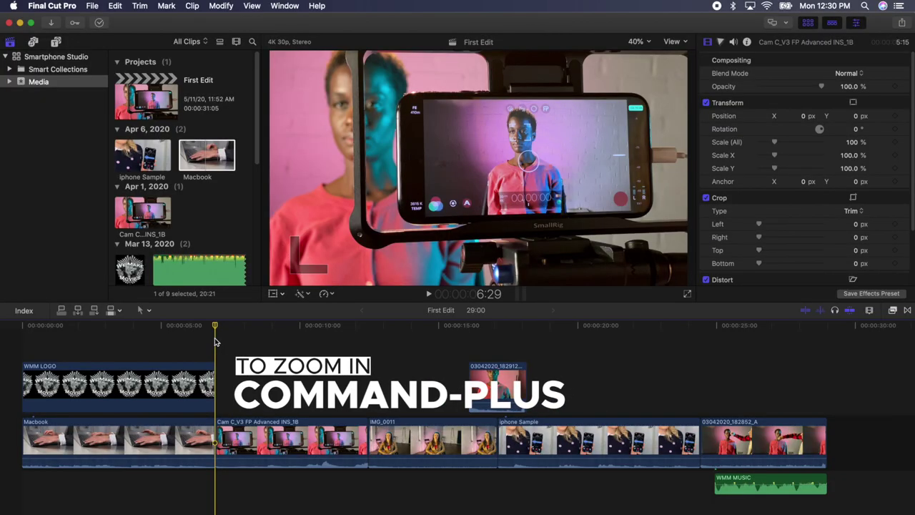
Ripple-trim Cam C's start at the Macbook cut, shortening First Edit to 28:24, and play it back.
key("super+equal")
key("super+equal")
key("super+equal")
key("super+equal")
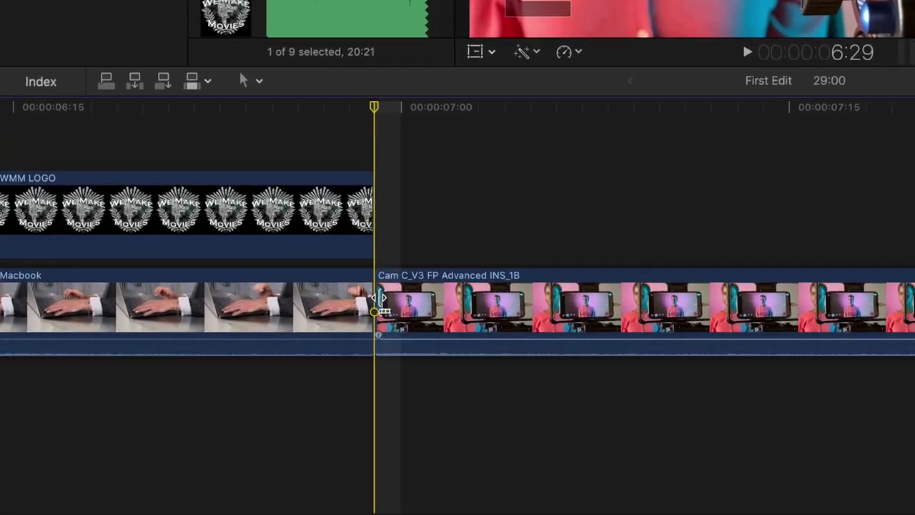
left_click_drag(221, 434, 221, 434)
left_click_drag(384, 299, 405, 299)
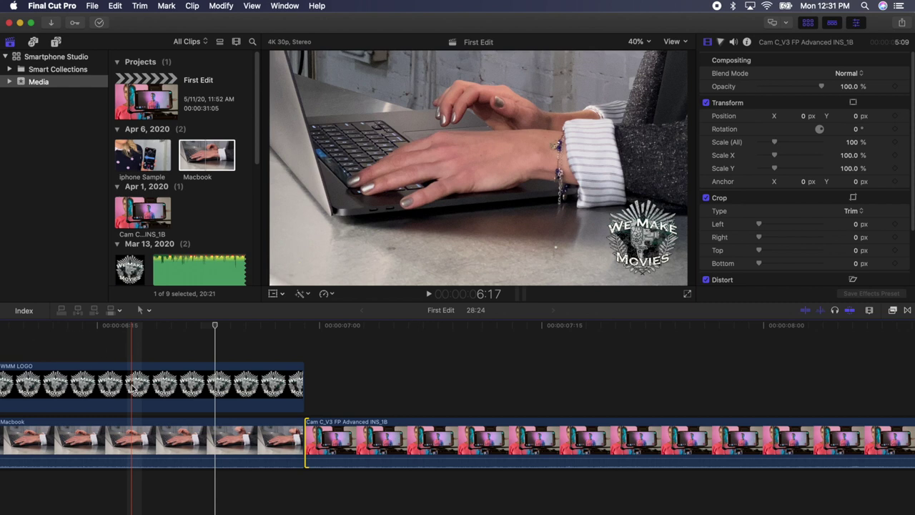
key("space")
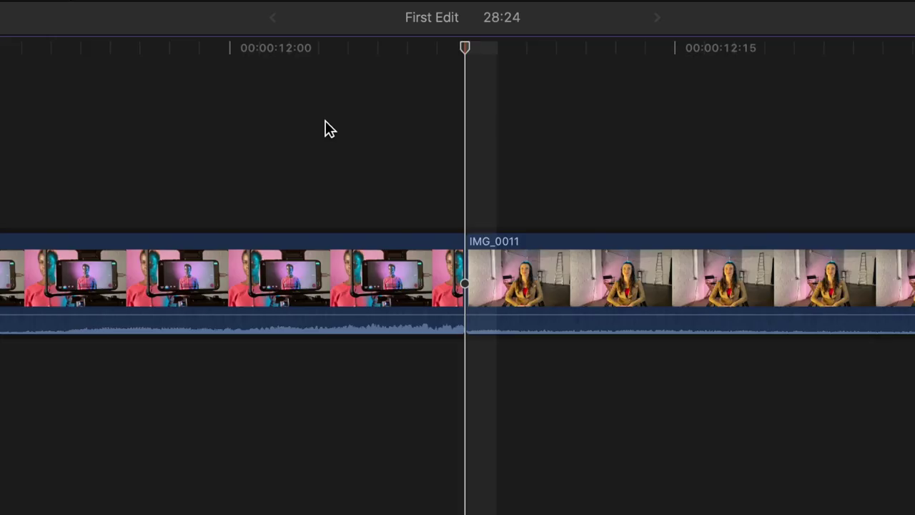
key("bracketleft")
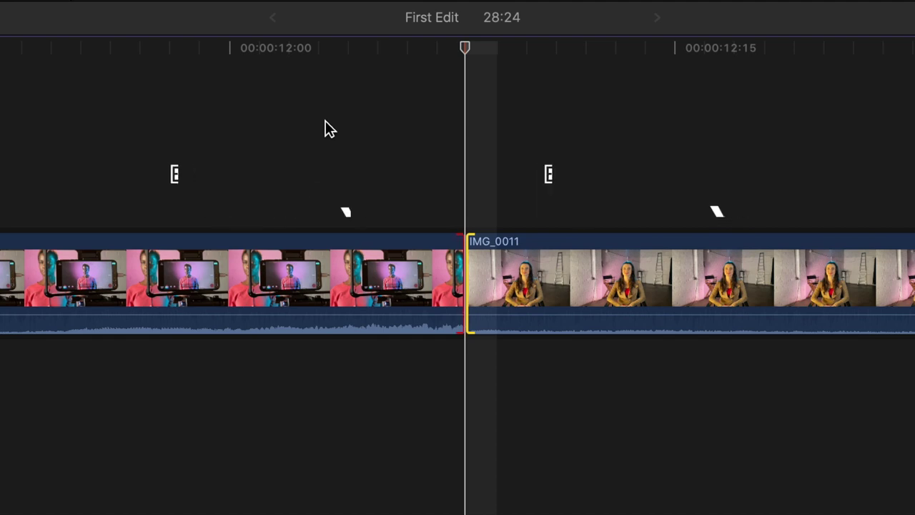
key("comma")
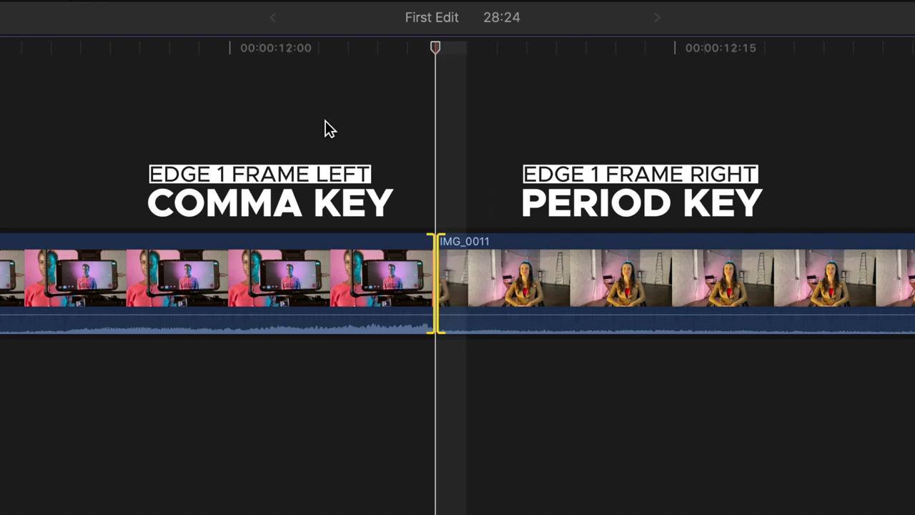
key("period")
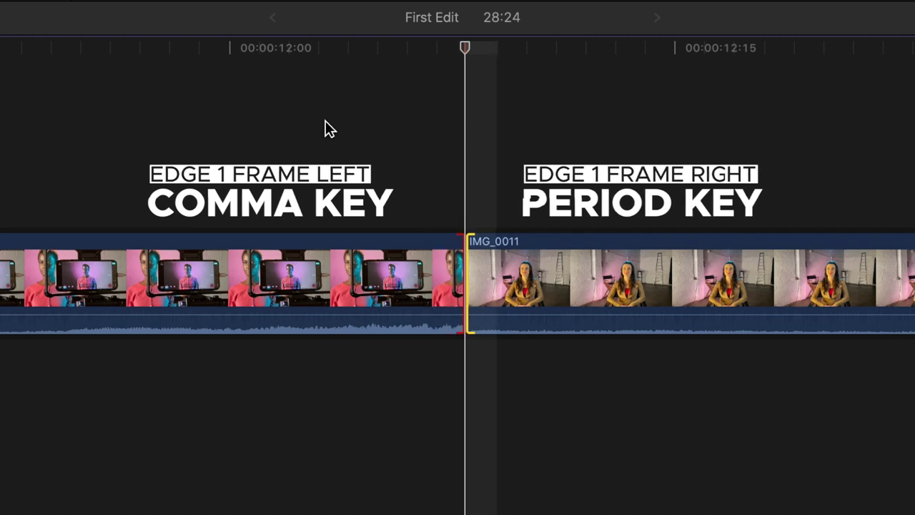
key("shift+comma")
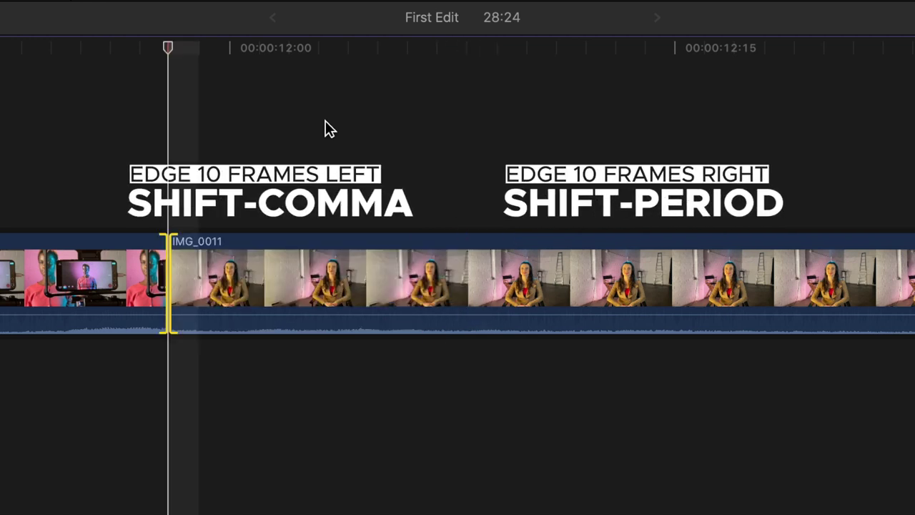
key("shift+period")
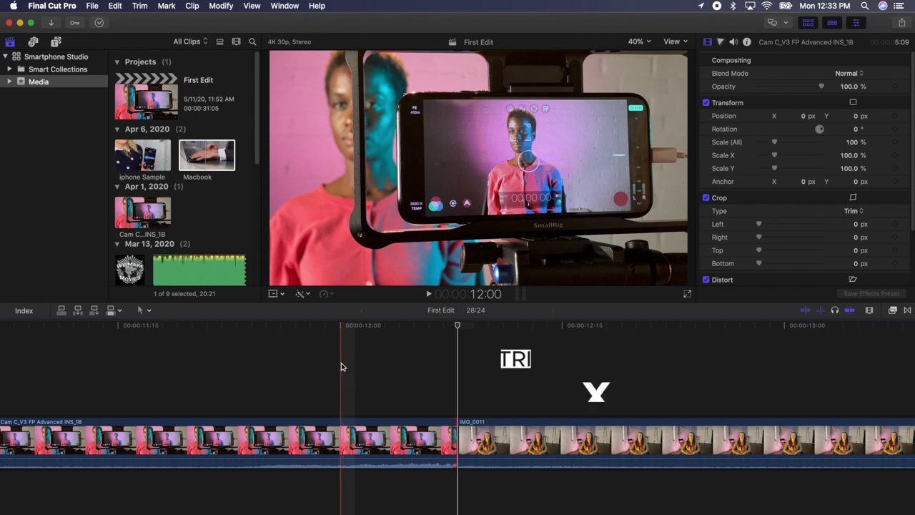
Trim the selected edge, IMG_0011's start and Cam C's end to skimmed frames.
key("shift+x")
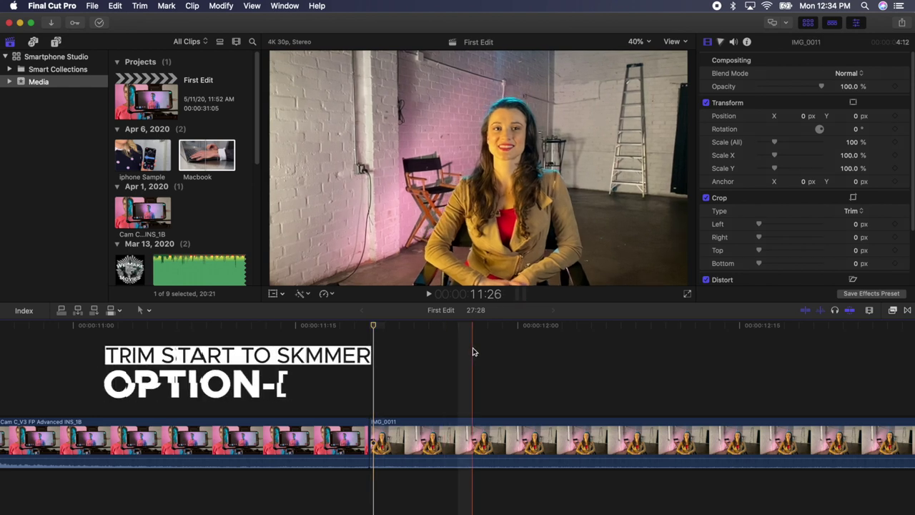
key("alt+bracketleft")
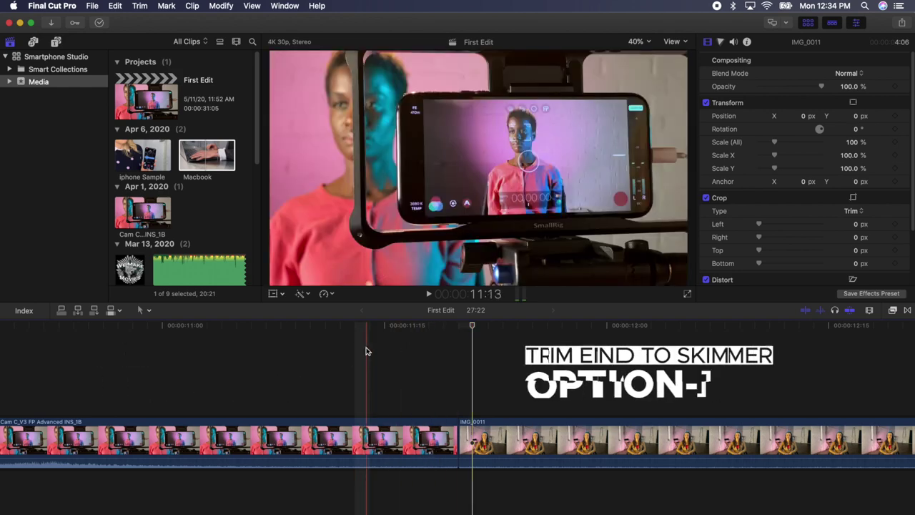
key("alt+bracketright")
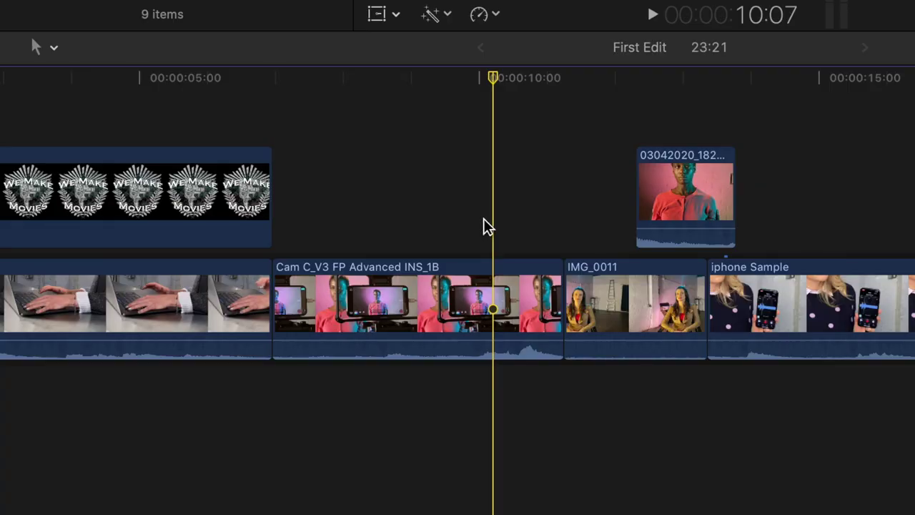
Turn on skimming, expand Cam C's audio, and extend it earlier under the Macbook shot.
key("s")
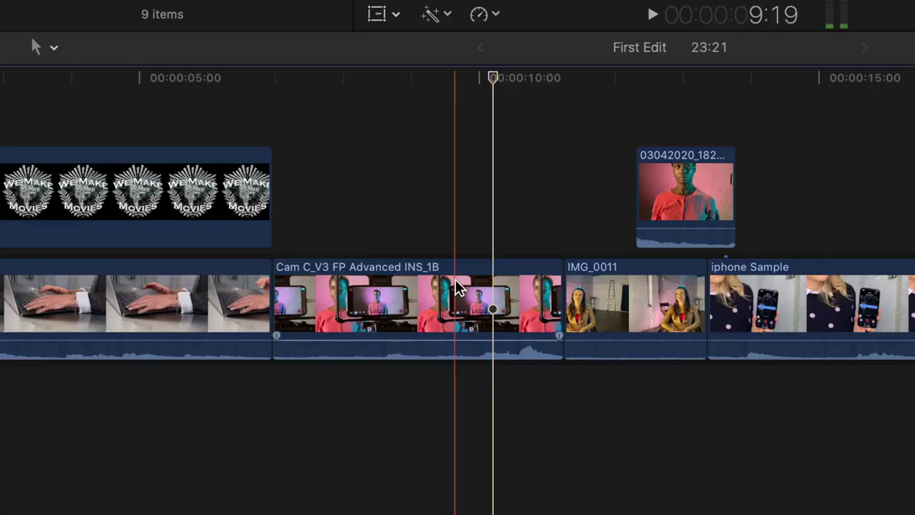
double_click(447, 349)
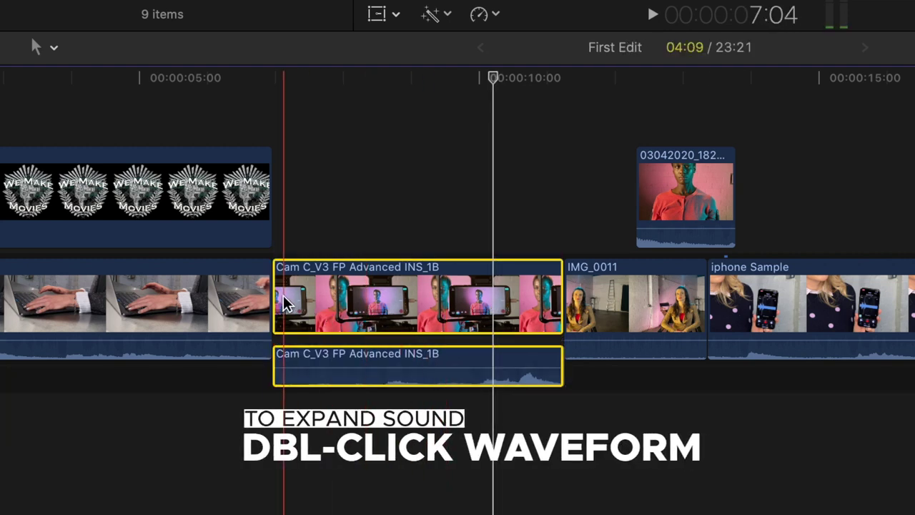
mouse_move(275, 296)
left_mouse_down()
mouse_move(213, 297)
mouse_move(273, 296)
left_mouse_up()
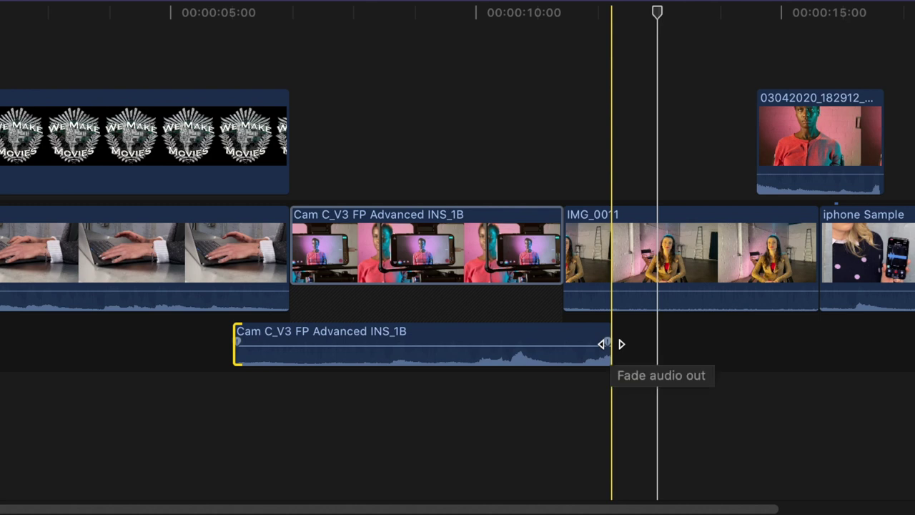
Add a fade-out at the end of Cam C's audio, set its length, and make it Linear.
left_click_drag(609, 344, 525, 331)
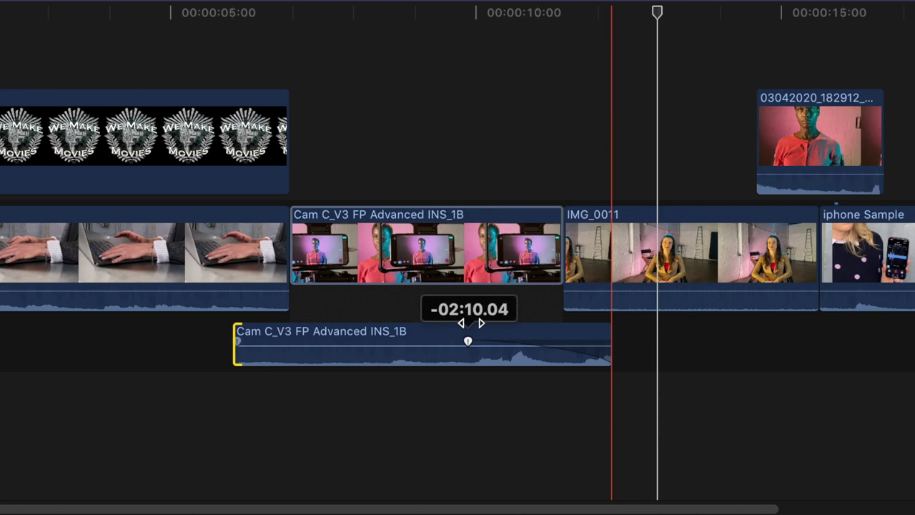
left_click_drag(471, 323, 465, 341)
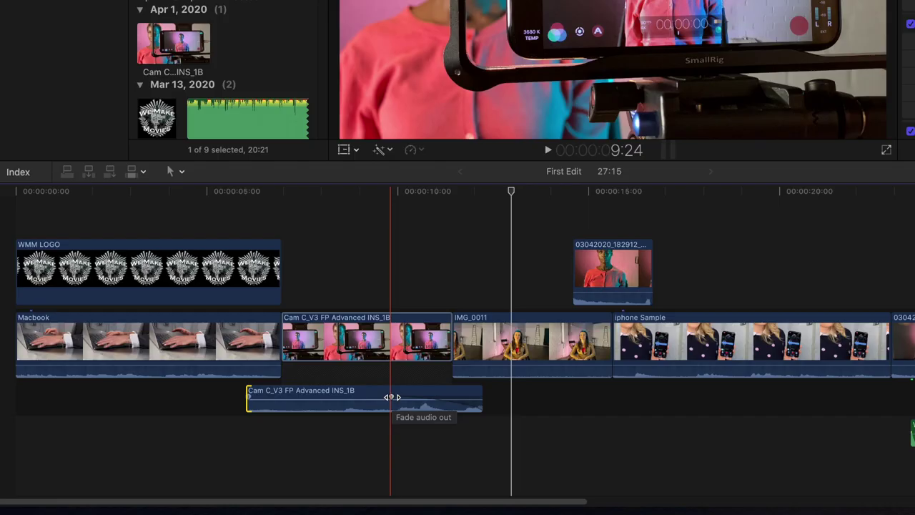
right_click(391, 397)
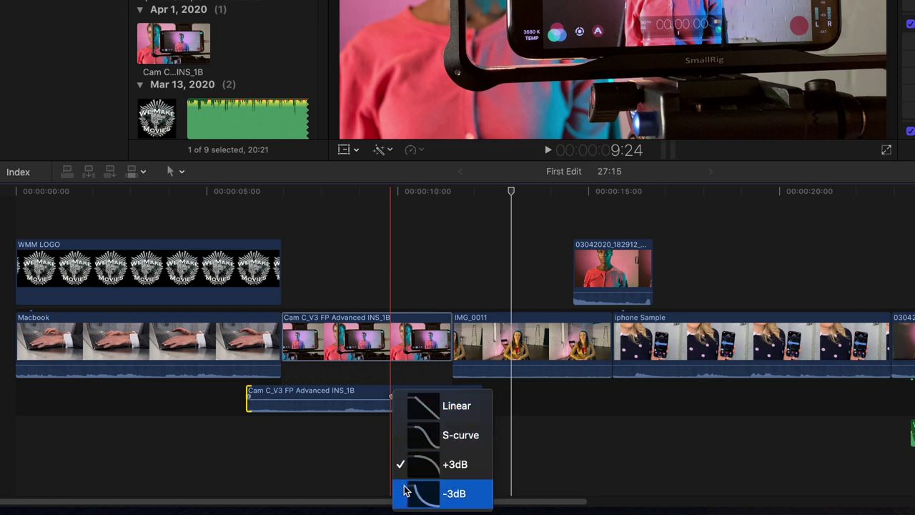
left_click(407, 409)
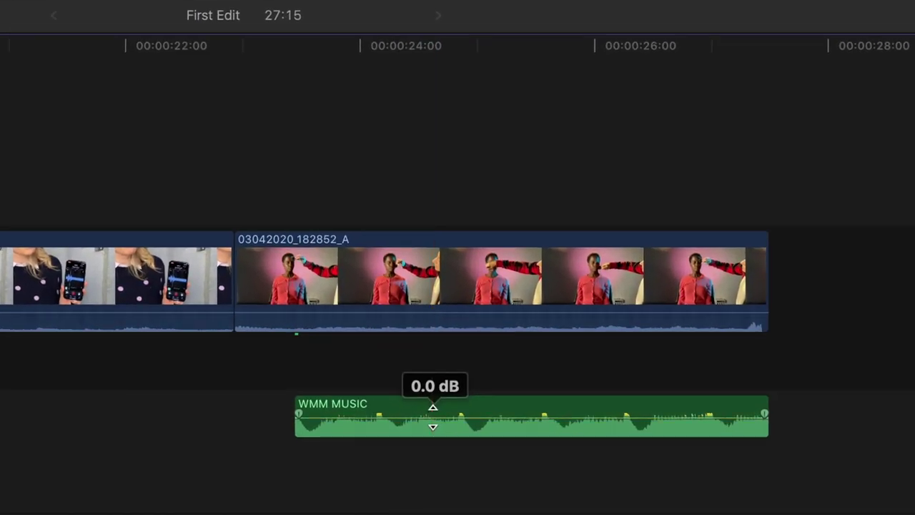
Drag the WMM MUSIC volume line up from 0.0 dB to 4.0 dB.
mouse_move(432, 417)
left_mouse_down()
mouse_move(433, 404)
mouse_move(432, 423)
left_mouse_up()
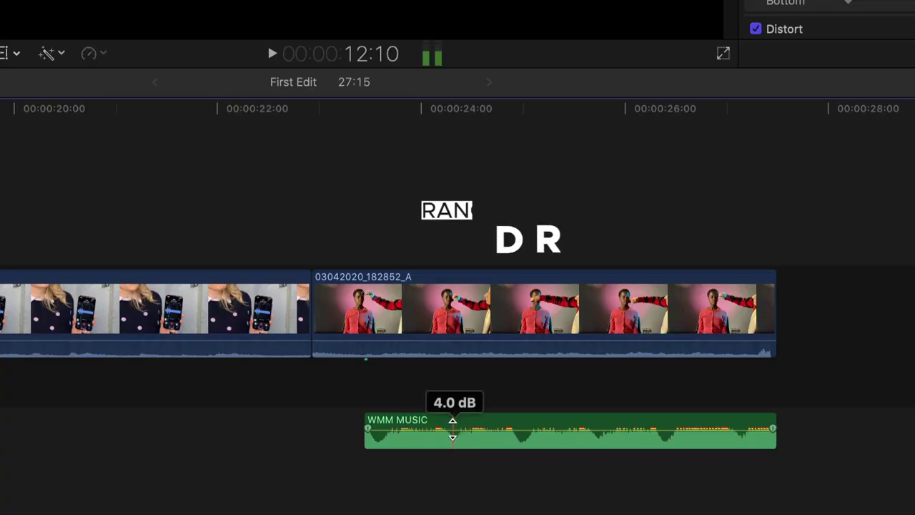
Dip a middle range of WMM MUSIC to -16 dB, with keyframed ramps at both ends.
key("r")
left_click_drag(461, 429, 623, 441)
mouse_move(554, 428)
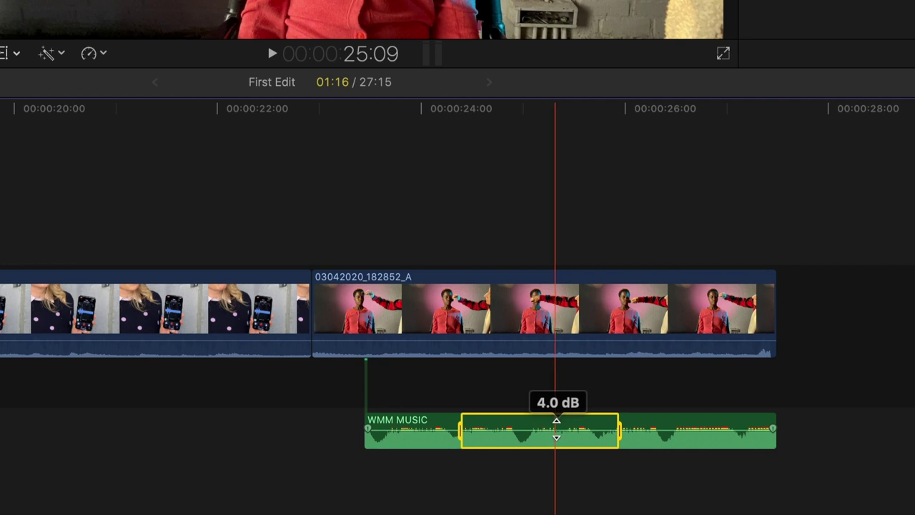
mouse_move(557, 428)
left_mouse_down()
mouse_move(558, 445)
mouse_move(558, 437)
left_mouse_up()
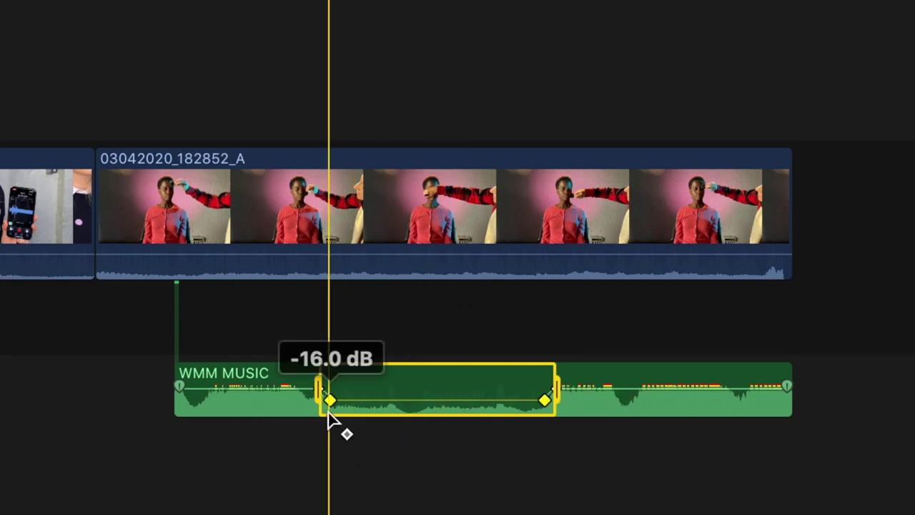
left_click(449, 398)
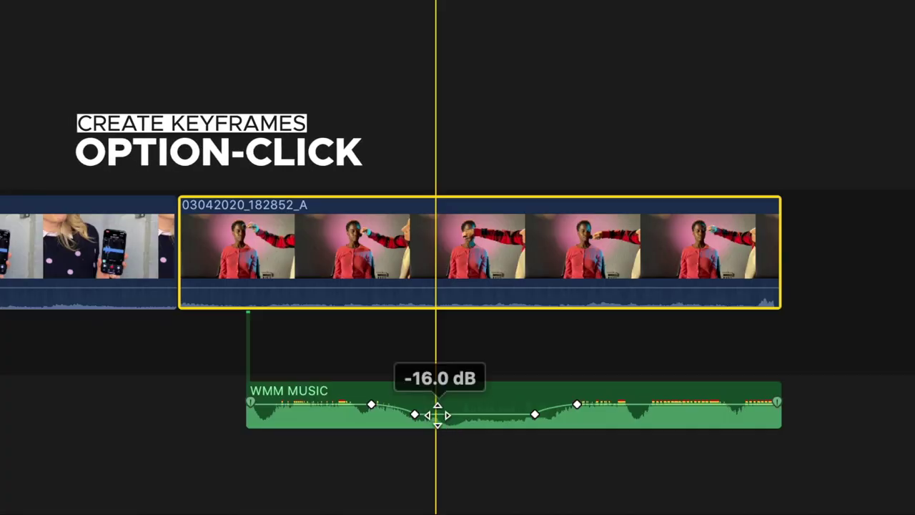
Add WMM MUSIC volume keyframes, pulling one down to -∞ dB and the closing stretch to -14 dB.
left_click(480, 414, "alt")
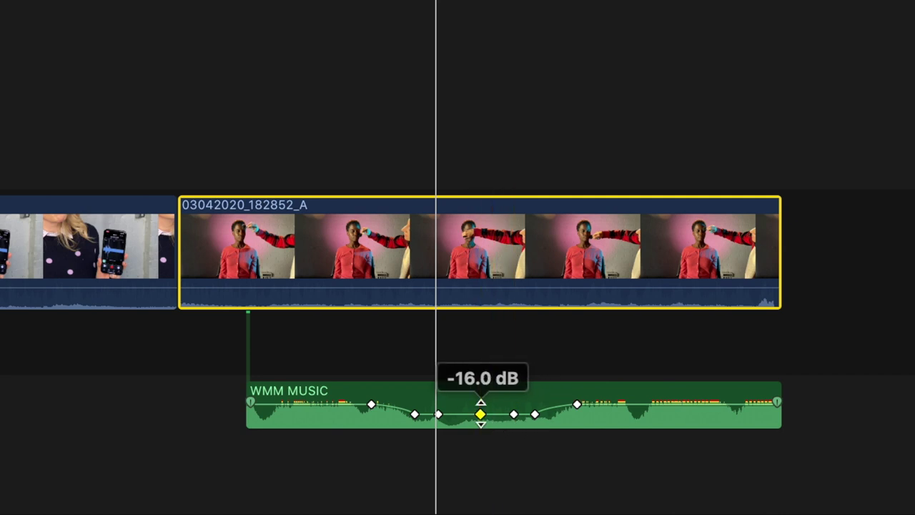
left_click_drag(481, 414, 481, 422)
left_click(598, 402, "alt")
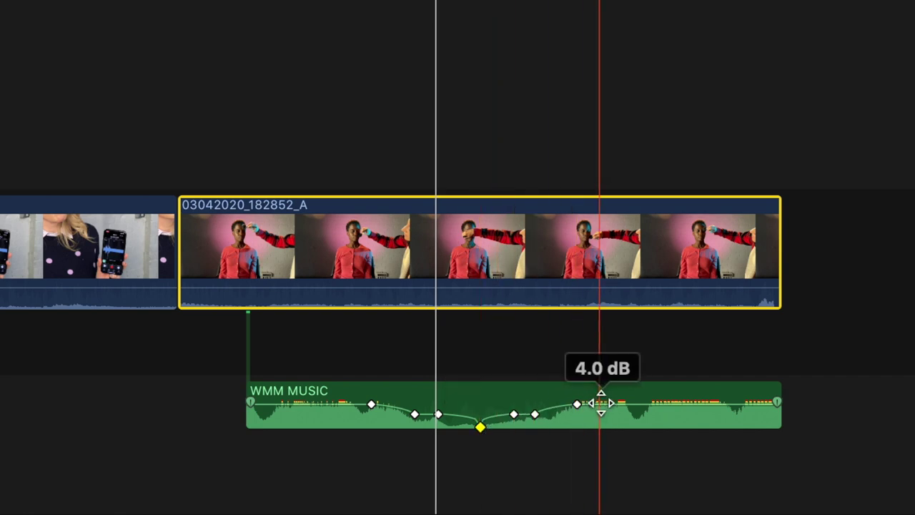
left_click_drag(599, 403, 631, 412)
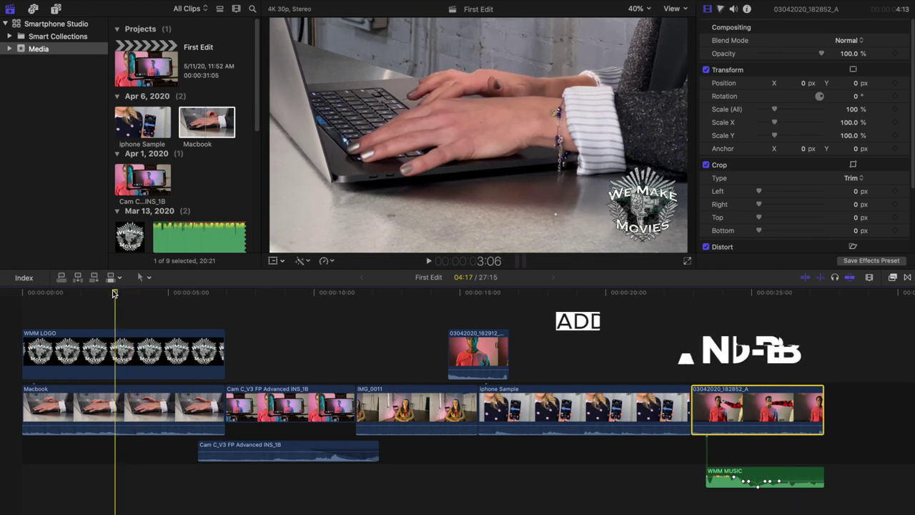
Split Macbook, move its second half after iphone Sample, then blade all stacked clips at 12:09.
key("super+b")
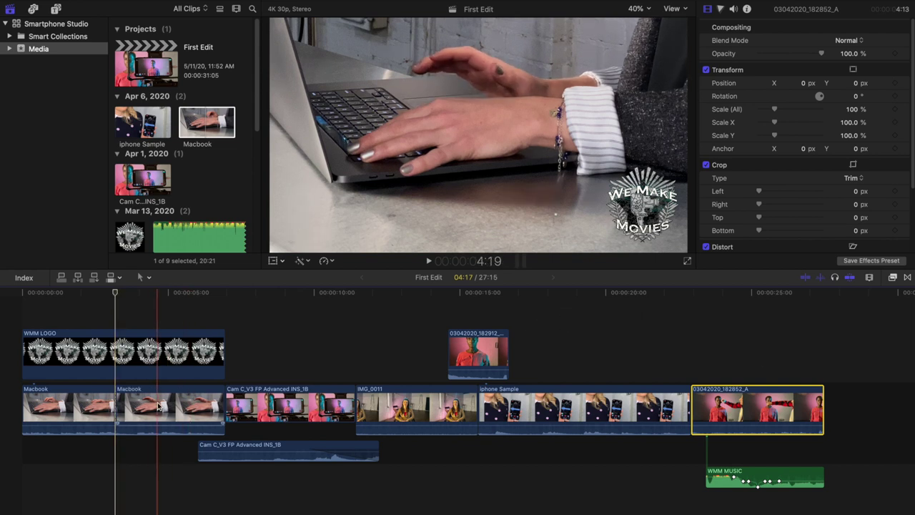
left_click_drag(172, 404, 679, 409)
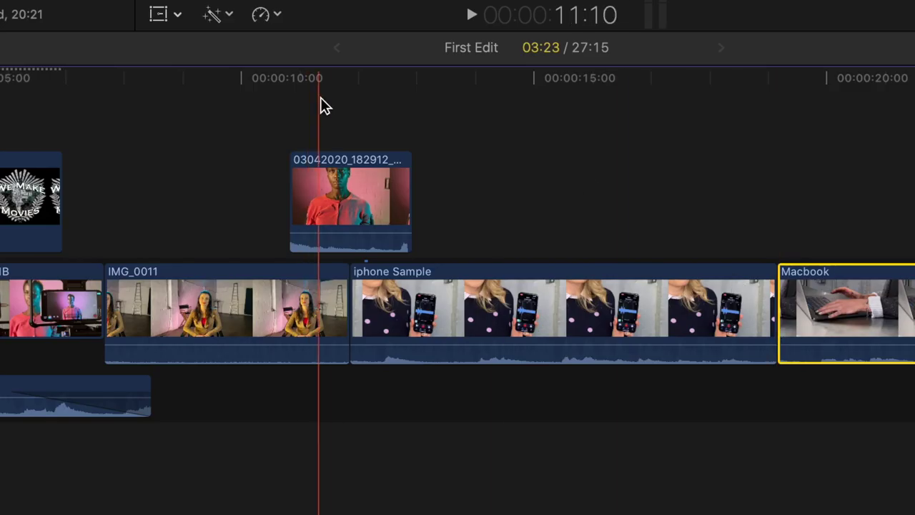
left_click(377, 102)
key("shift+super+b")
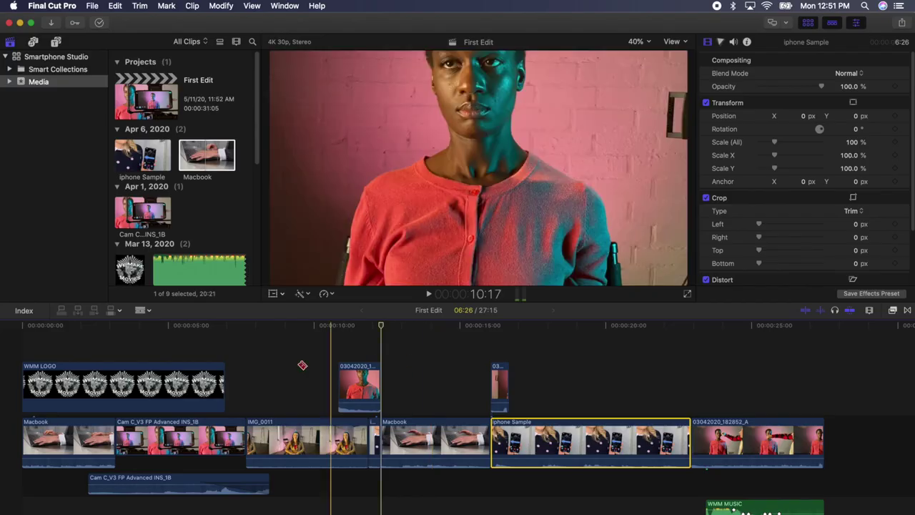
Blade Macbook, Cam C and its audio, IMG_0011, iphone Sample and 03042020_182852_A; place an iphone Sample piece between Macbook pieces.
left_click(113, 441)
left_click(188, 440)
left_click(223, 484)
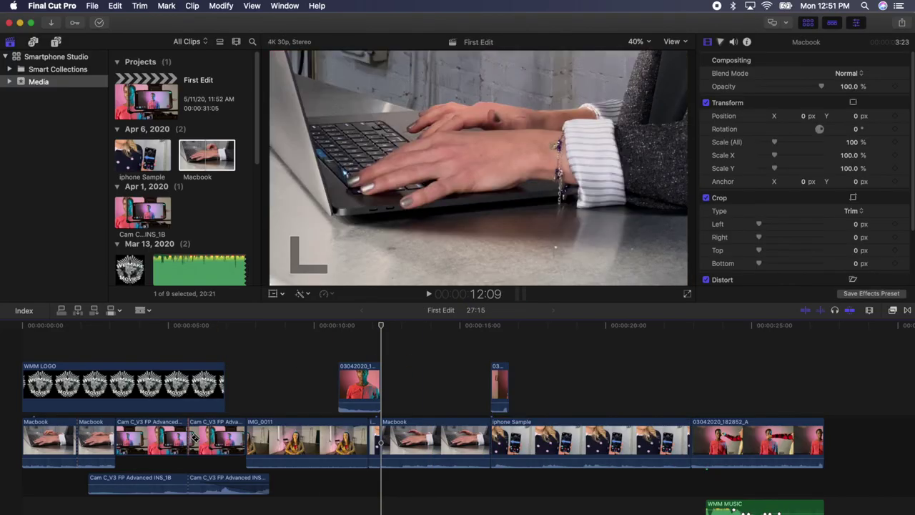
left_click(307, 440)
left_click(436, 440)
left_click(587, 440)
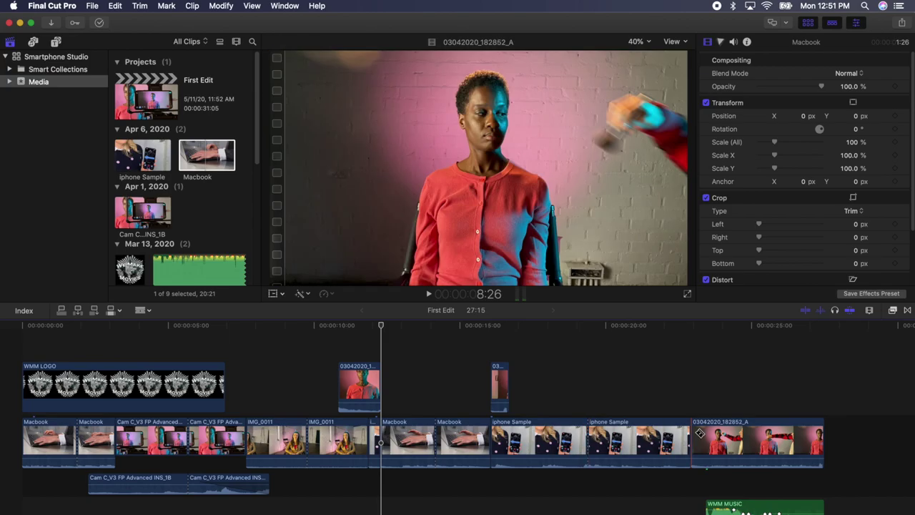
left_click(769, 440)
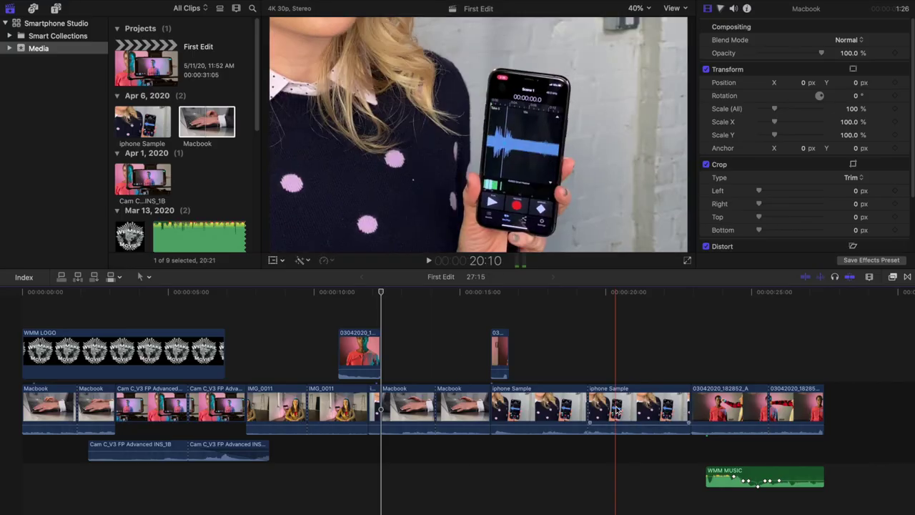
left_click_drag(588, 329, 537, 329)
mouse_move(503, 411)
left_mouse_down()
mouse_move(21, 414)
mouse_move(543, 413)
mouse_move(498, 415)
left_mouse_up()
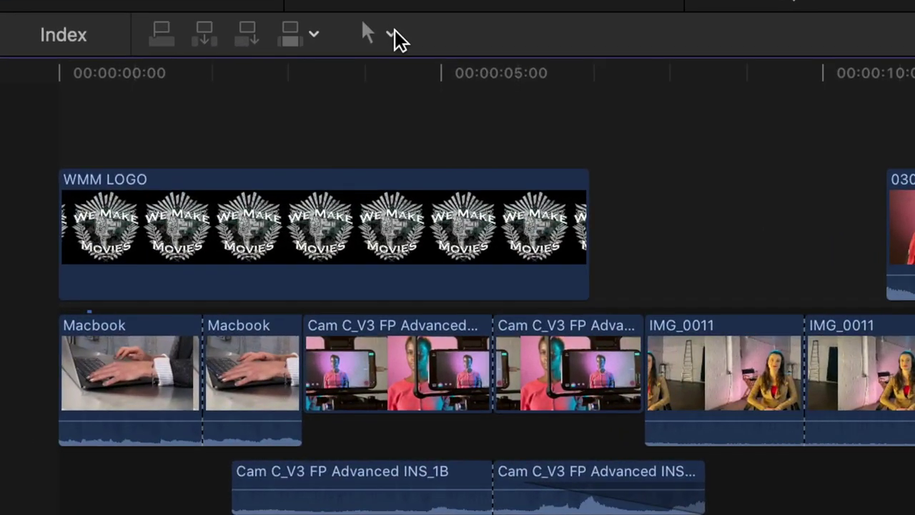
Choose the Position tool (P) from the timeline's Tools pop-up menu.
left_click(391, 36)
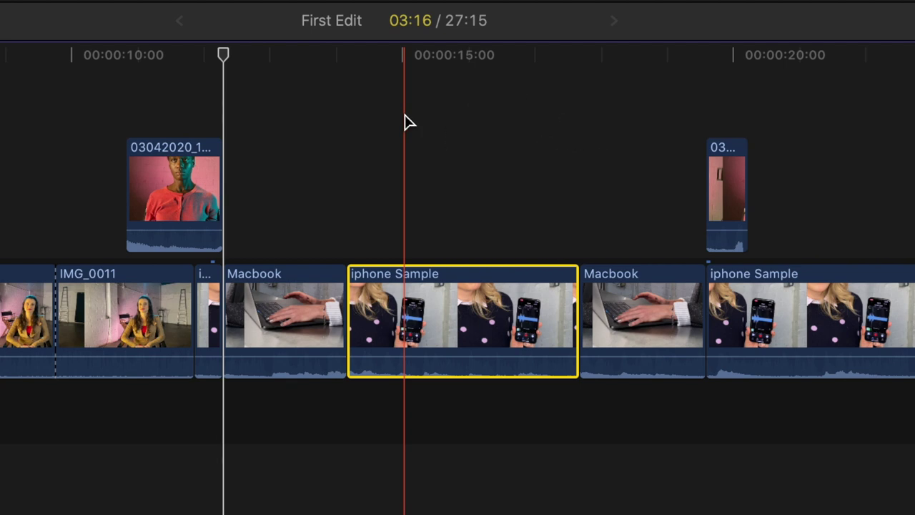
Move a Macbook piece and an IMG_0011 piece later, then delete the gap between iphone Sample pieces.
left_click(608, 301)
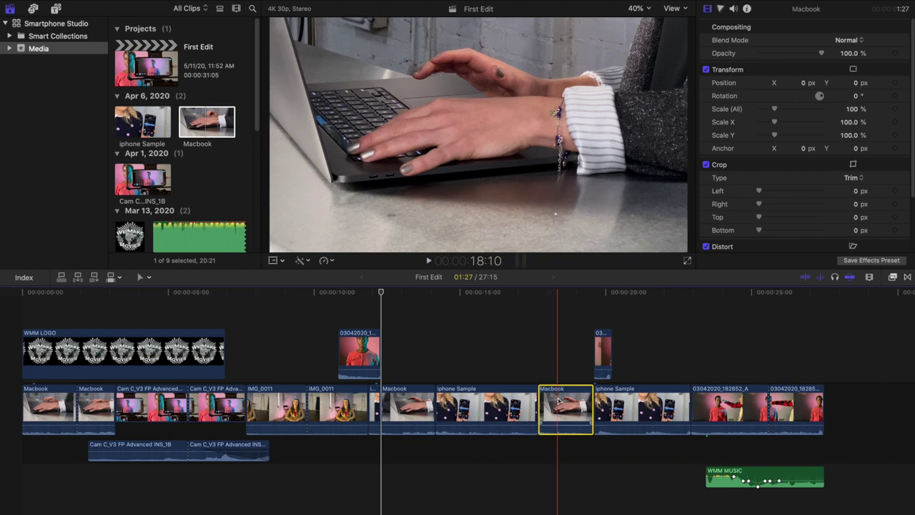
left_click_drag(558, 402, 841, 401)
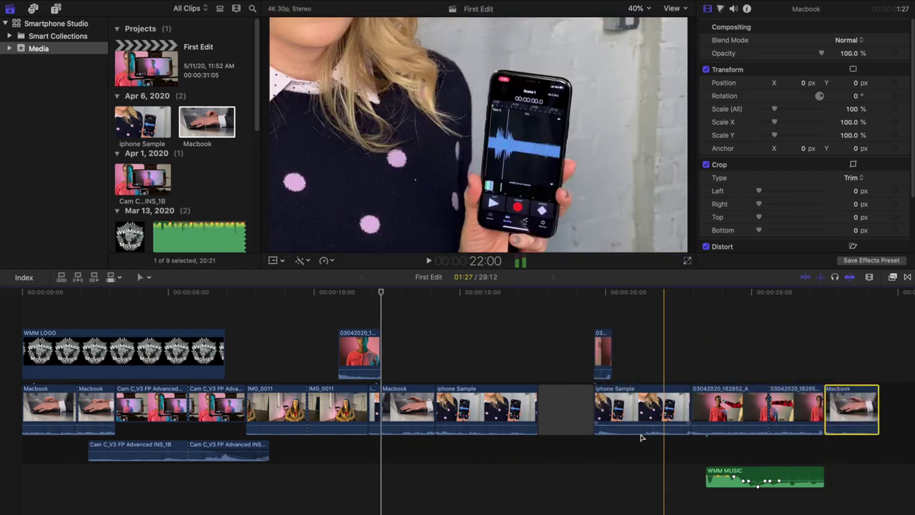
left_click(282, 398)
left_click_drag(282, 398, 782, 398)
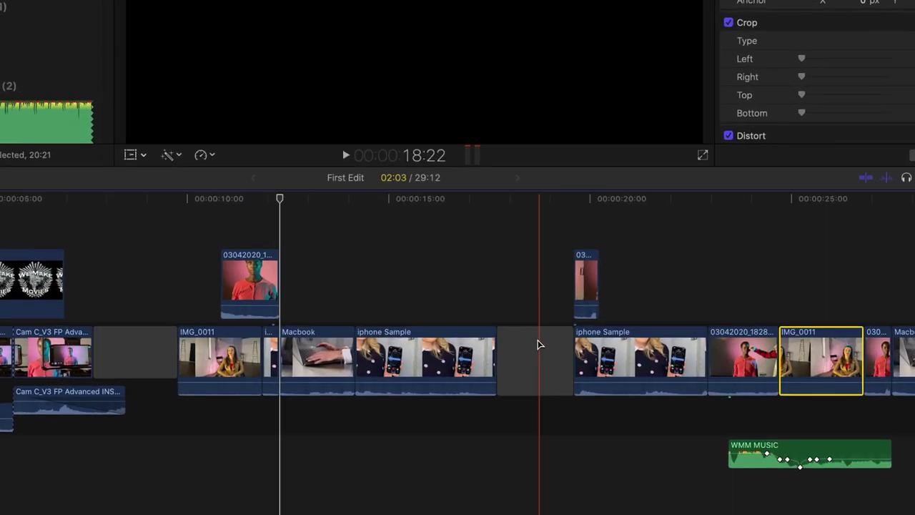
left_click(540, 345)
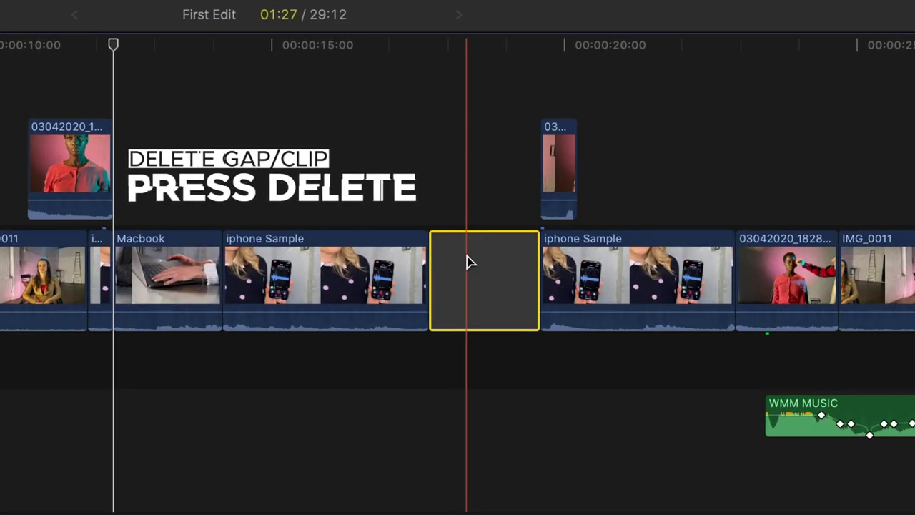
key("Delete")
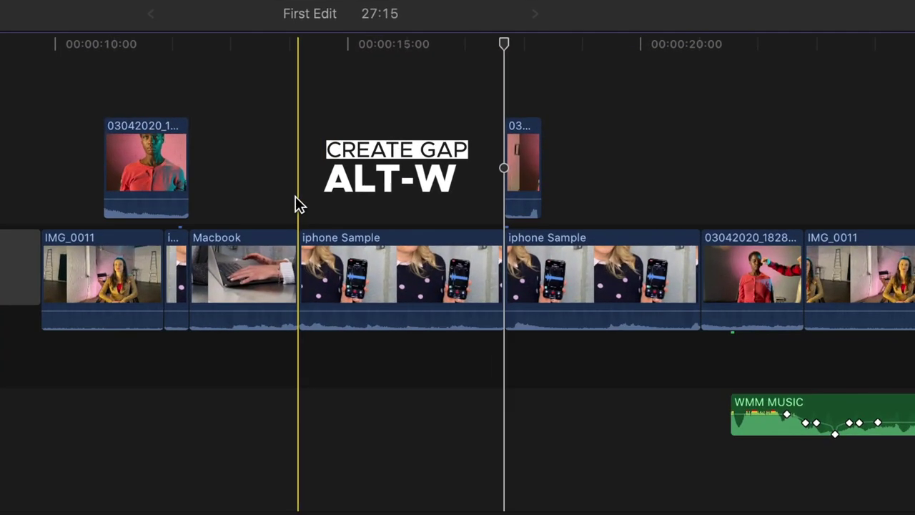
Insert a 3-second gap after Macbook and replace the late IMG_0011 piece with a gap.
key("alt+w")
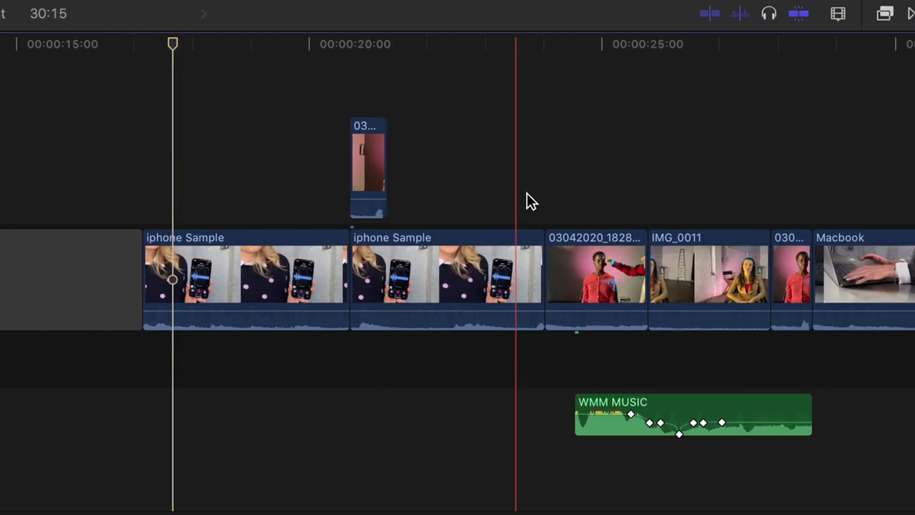
left_click(695, 267)
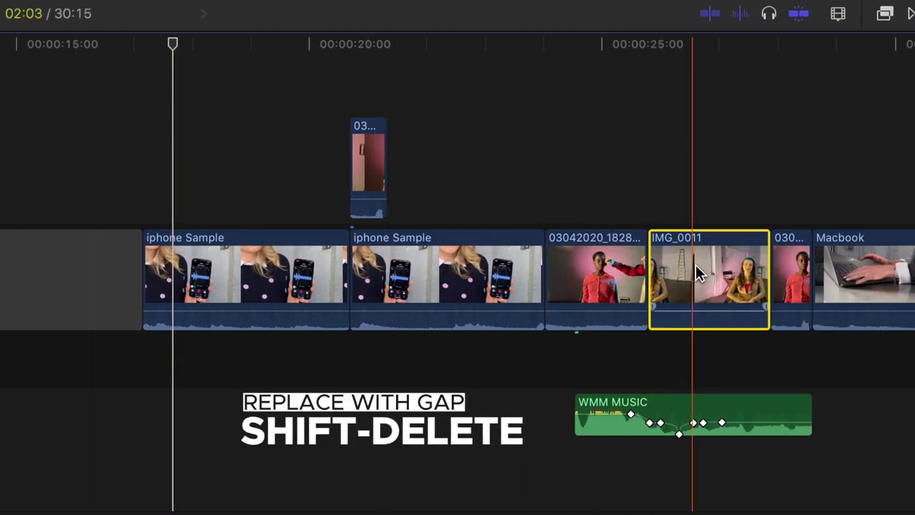
key("shift+Delete")
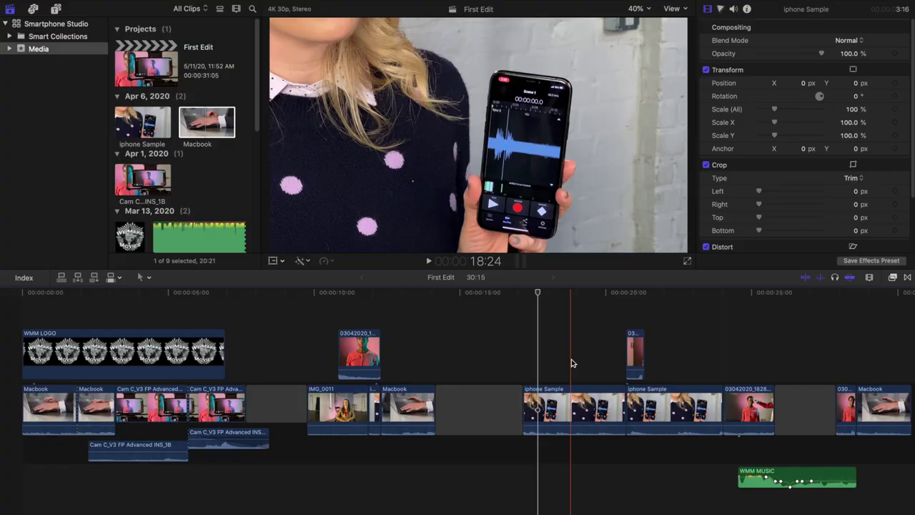
Turn skimming off with S, then turn it back on.
key("s")
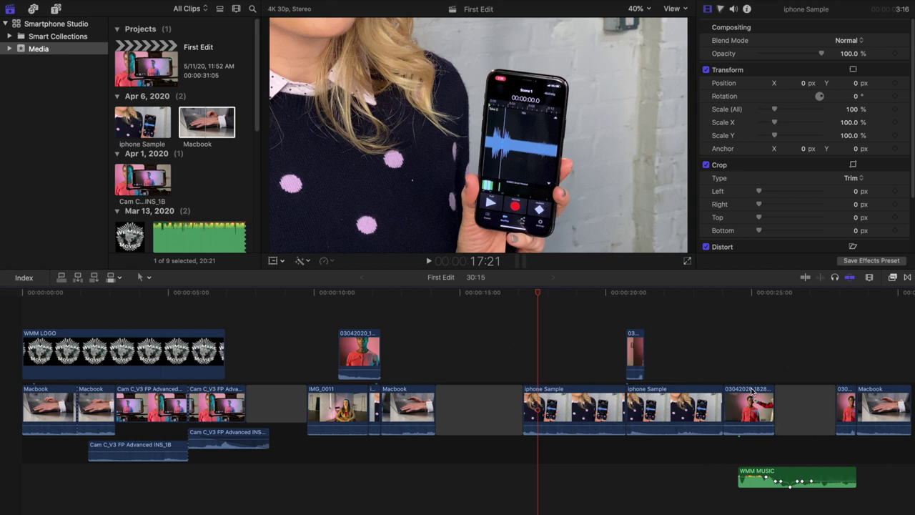
key("s")
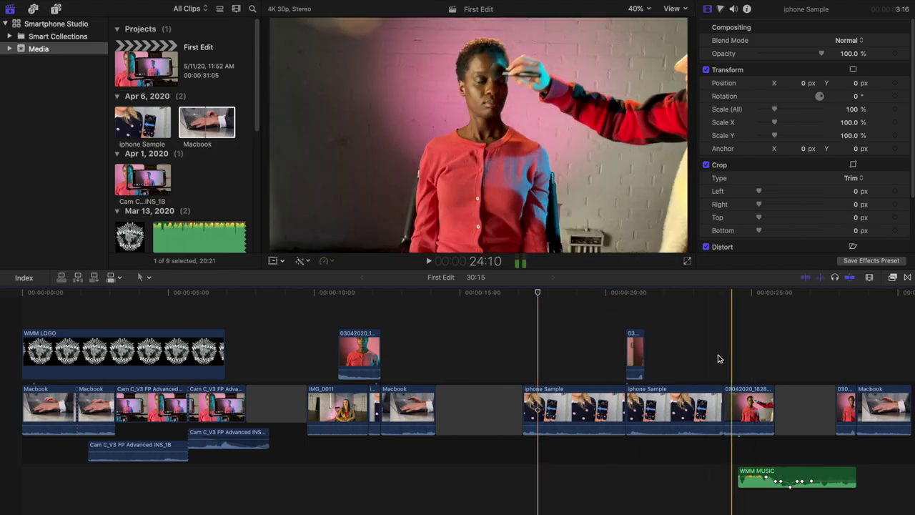